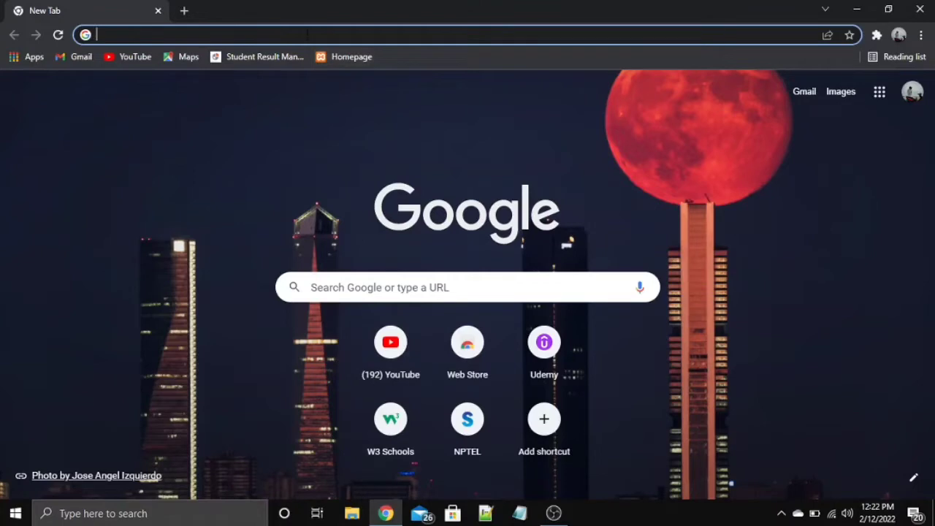
Step: Download the VirtualBox-6.1.32 Windows hosts installer from virtualbox.org via a 'virtualbox' search
text(virtualbox)
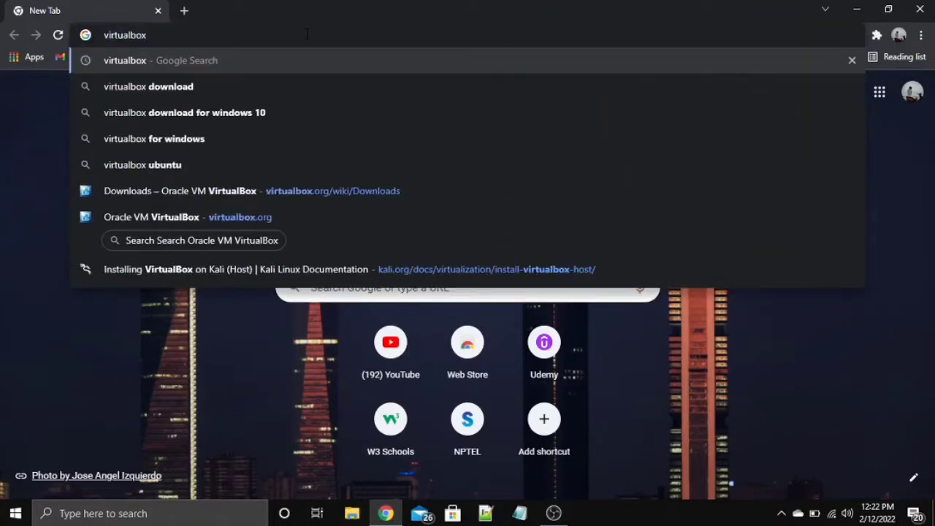
key(Return)
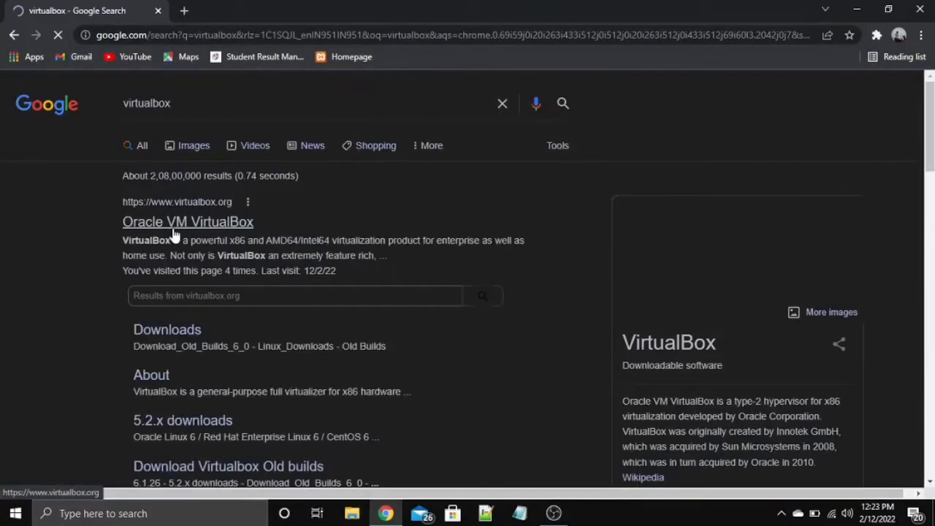
click(174, 234)
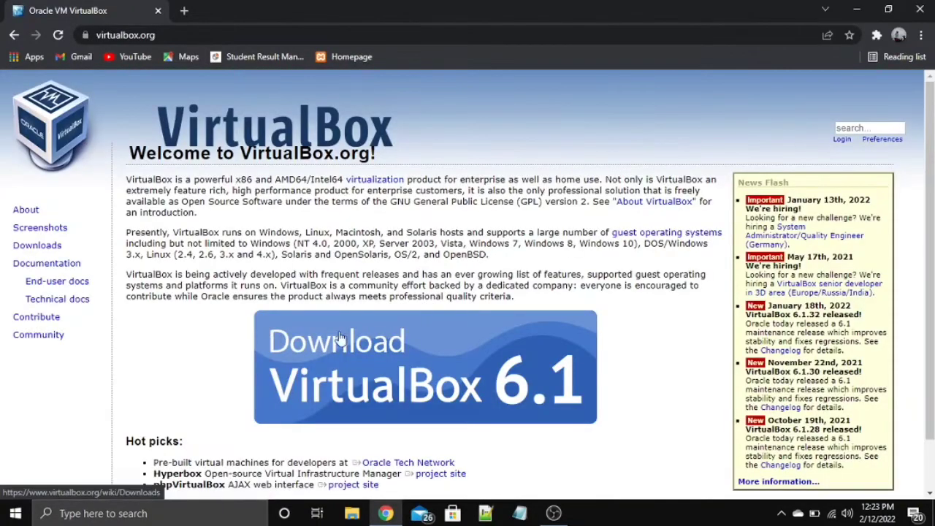
click(341, 338)
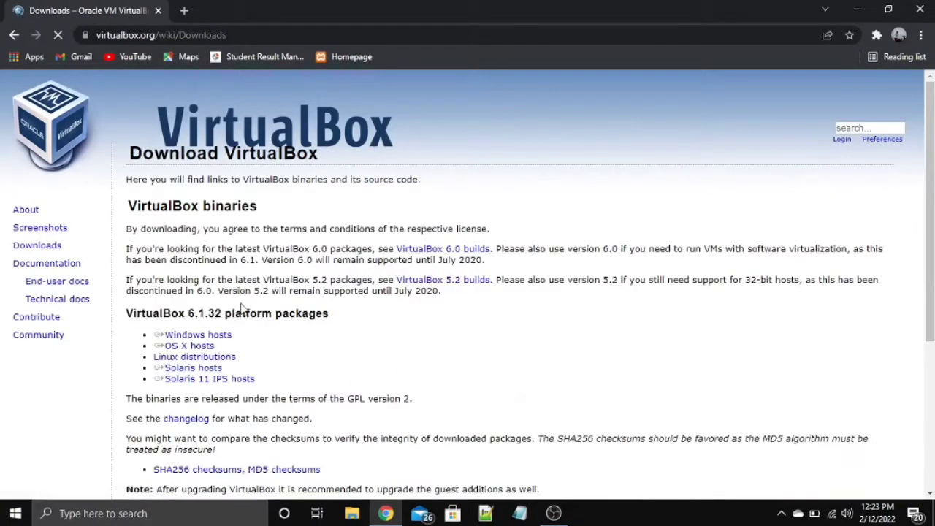
click(230, 342)
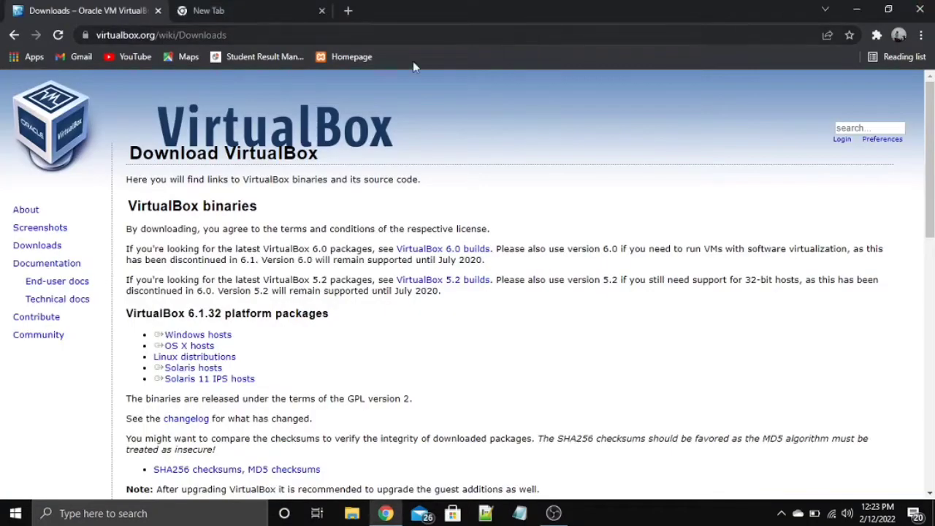
Step: In a new tab, download kali-linux-2021.4a-virtualbox-amd64.ova from kali.org's Virtual Machines page
click(234, 7)
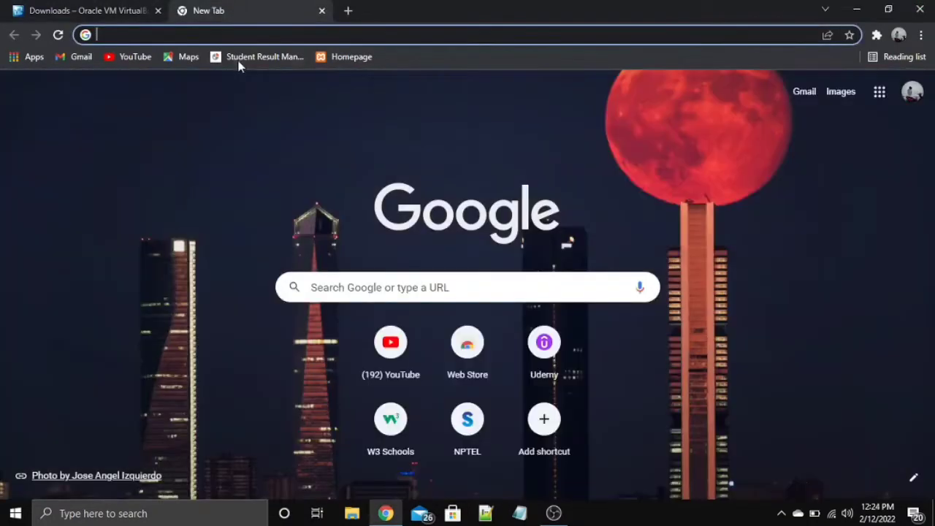
text(kali linux)
key(Return)
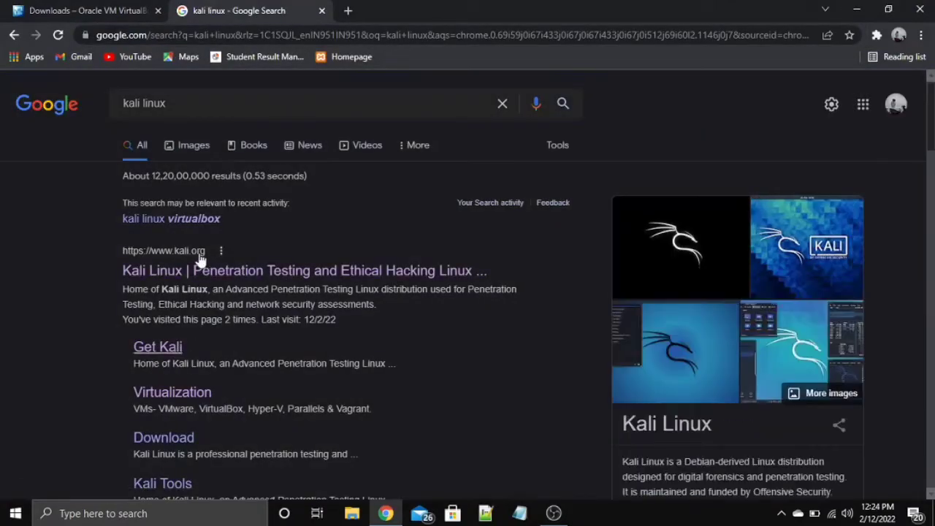
click(203, 277)
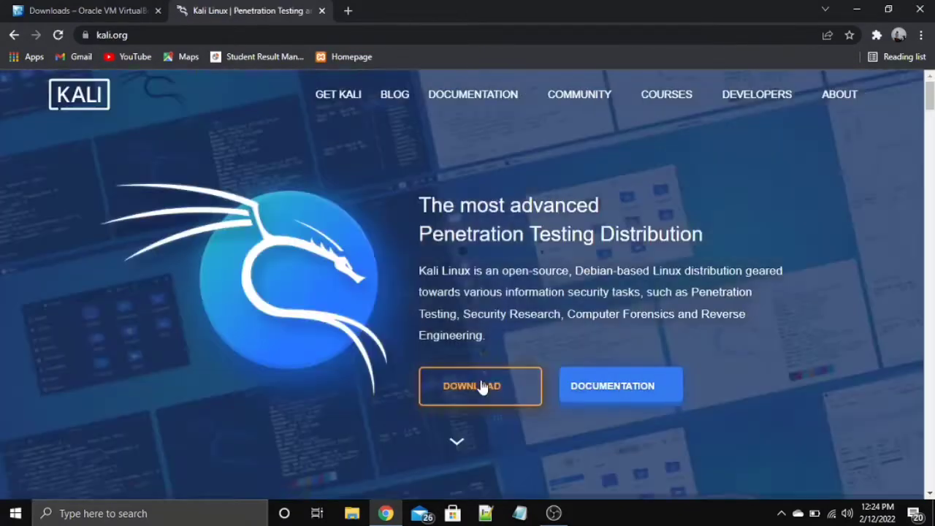
click(480, 386)
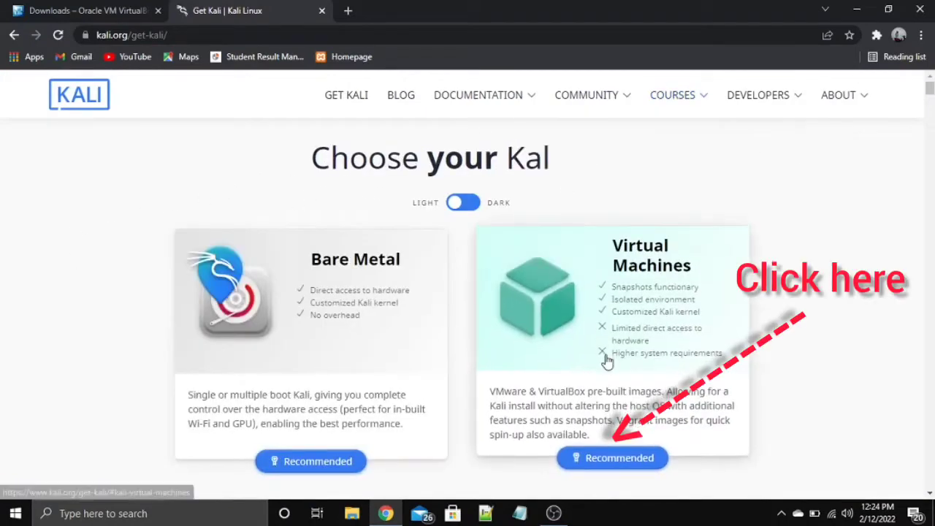
scroll(621, 466, down, 2)
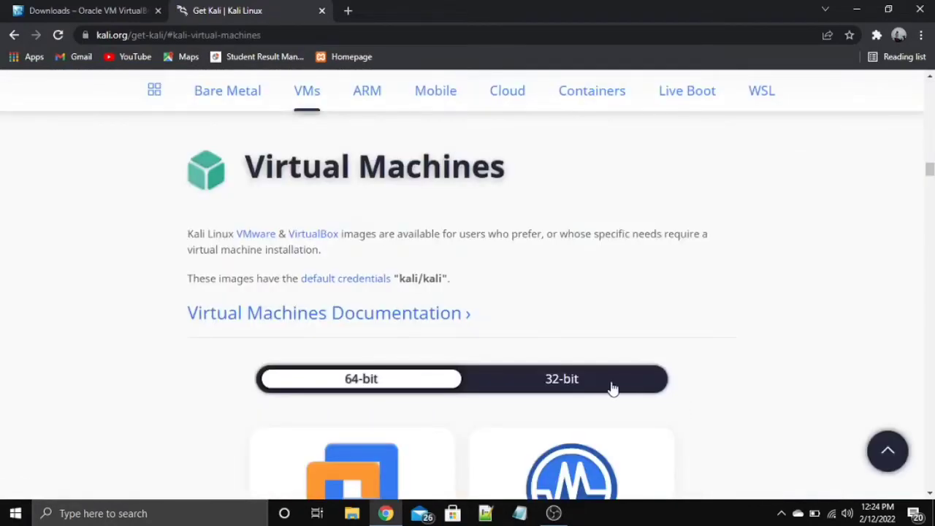
scroll(612, 387, down, 3)
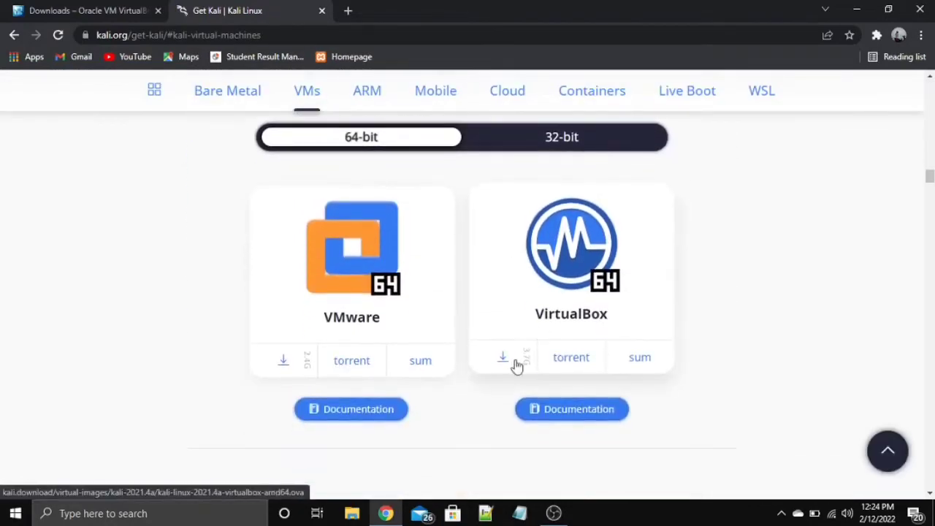
click(502, 362)
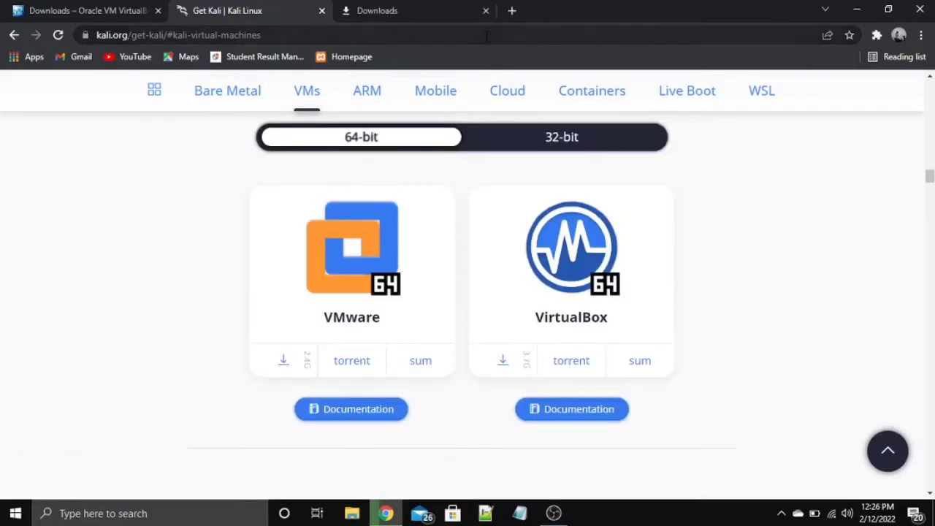
Step: Run VirtualBox-6.1.32-149290-Win.exe from Chrome's downloads and minimize Chrome to reach the Setup Wizard
click(377, 10)
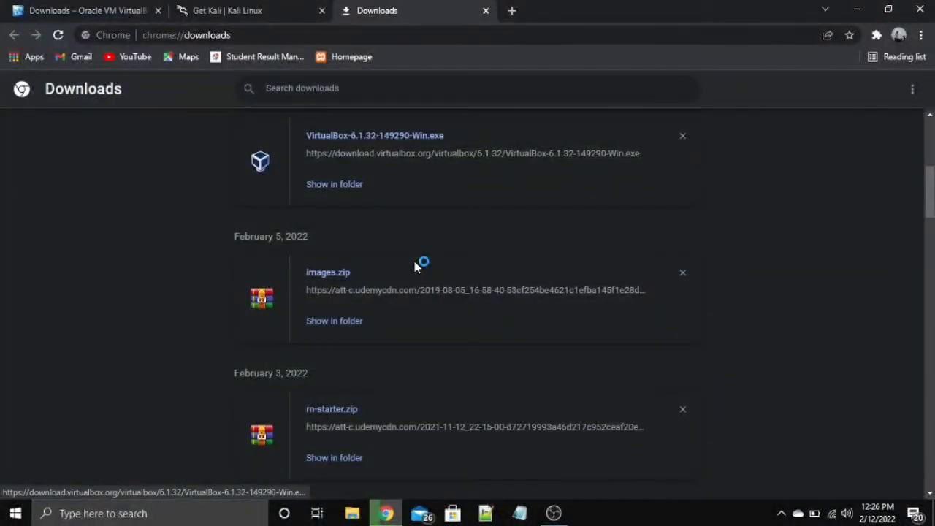
click(242, 9)
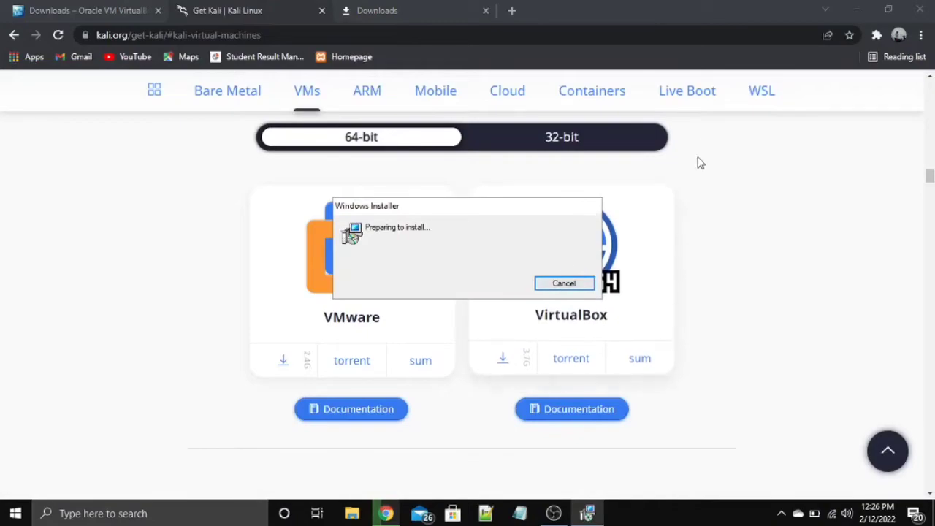
click(852, 7)
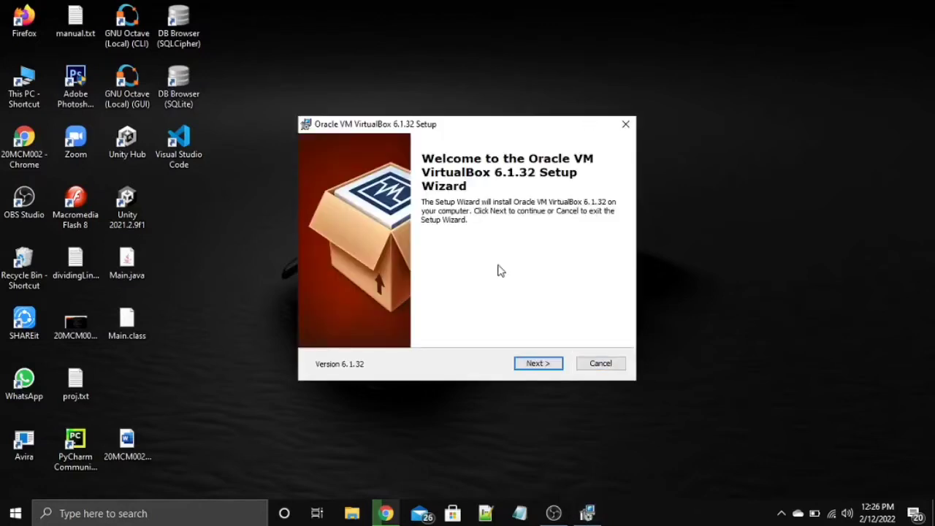
Step: Accept default features and shortcuts, confirm the Network Interfaces reset warning, and start installing
click(538, 364)
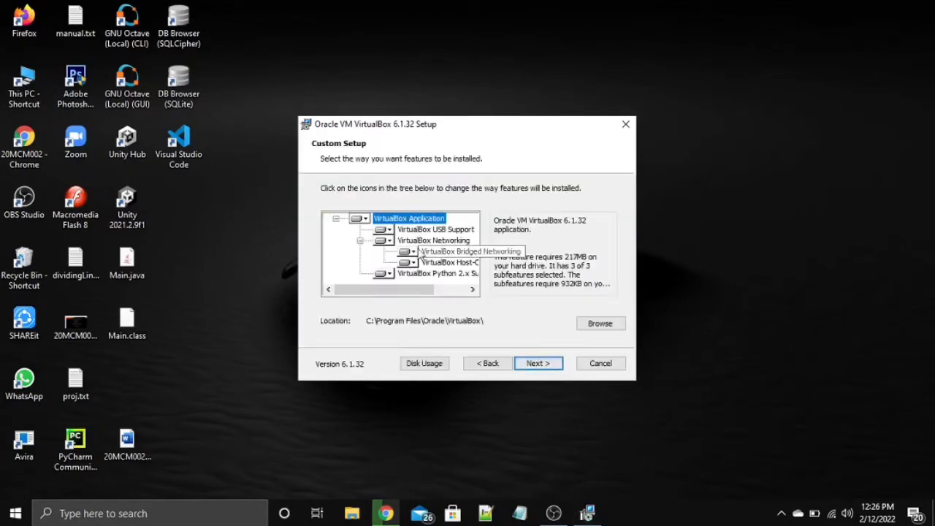
click(547, 363)
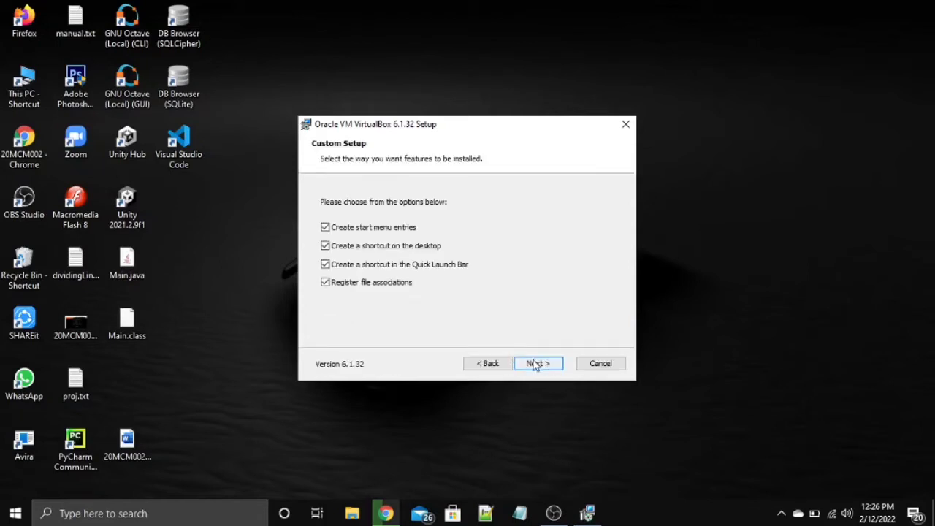
click(538, 363)
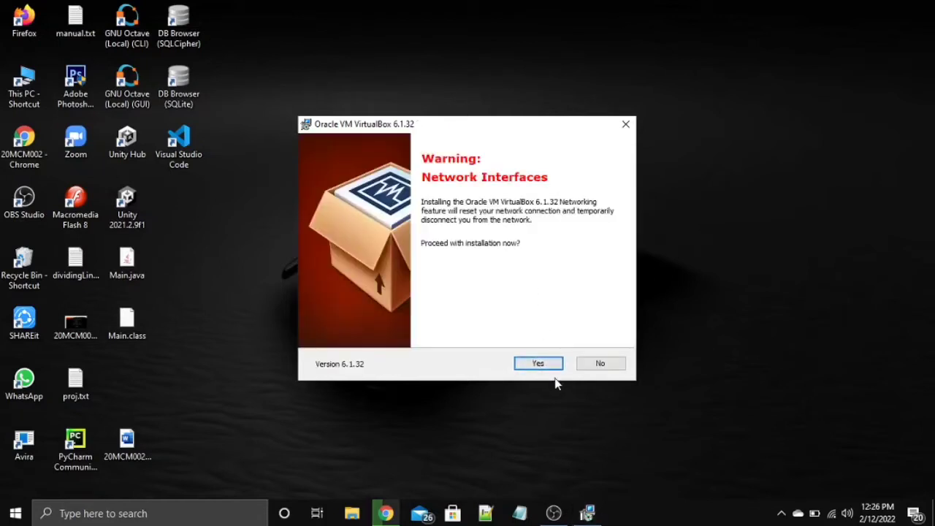
click(553, 367)
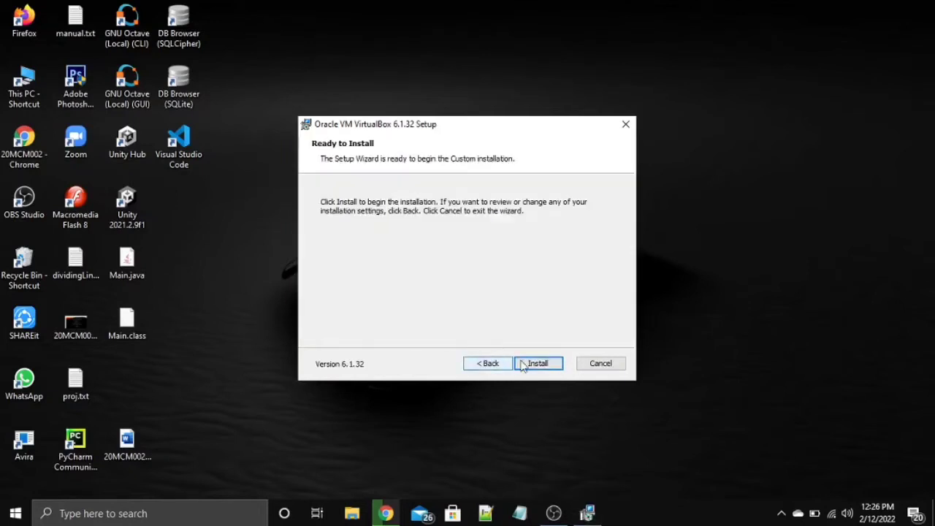
click(537, 364)
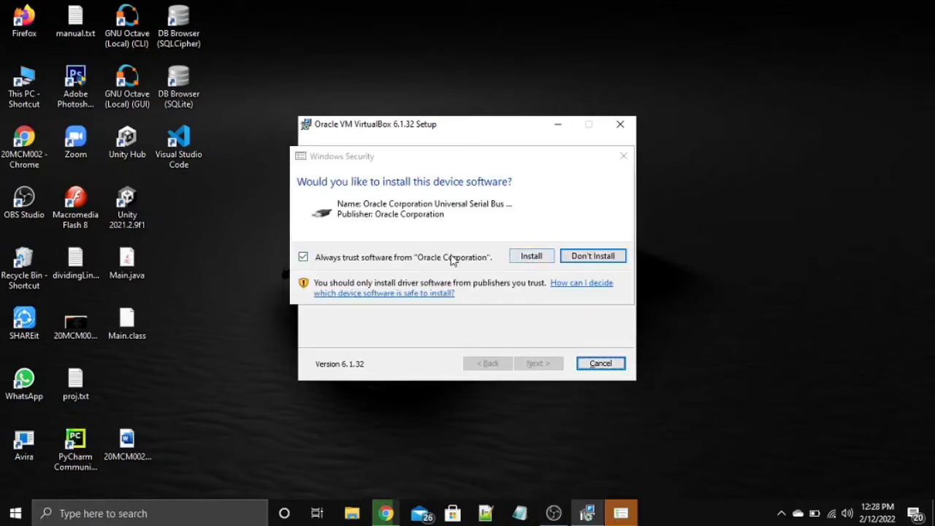
Step: Approve the Oracle USB and network drivers, then finish setup with VirtualBox launching afterward
click(542, 261)
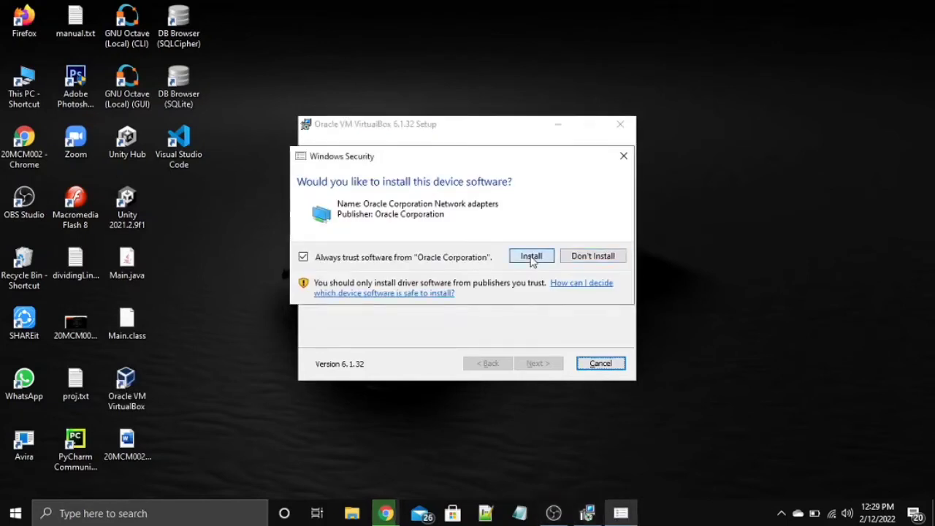
click(531, 257)
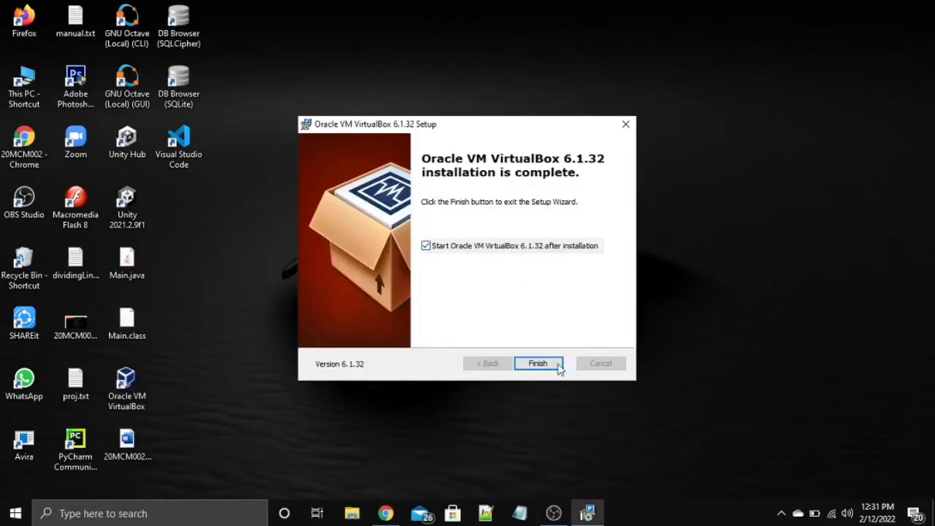
click(543, 366)
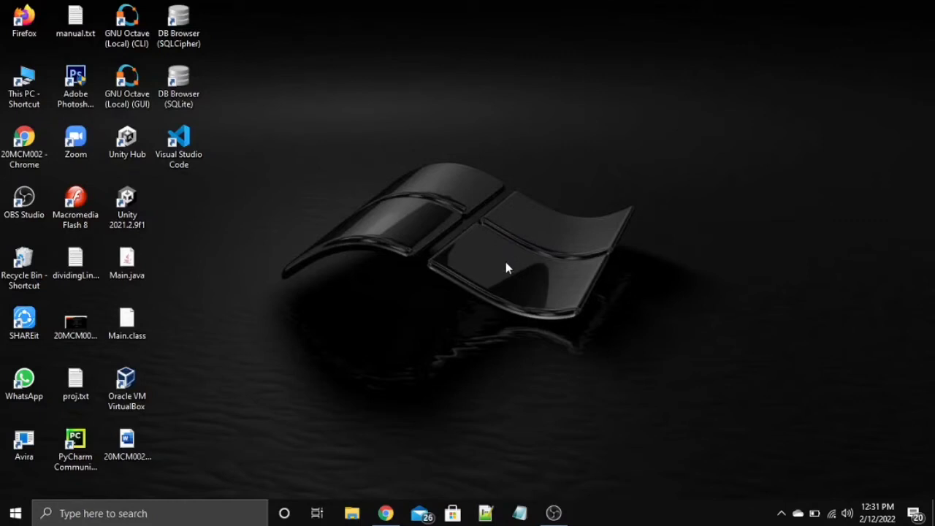
Step: Show the Kali .ova in its Downloads folder, then minimize Chrome and Explorer to reveal VirtualBox Manager
click(383, 515)
click(421, 5)
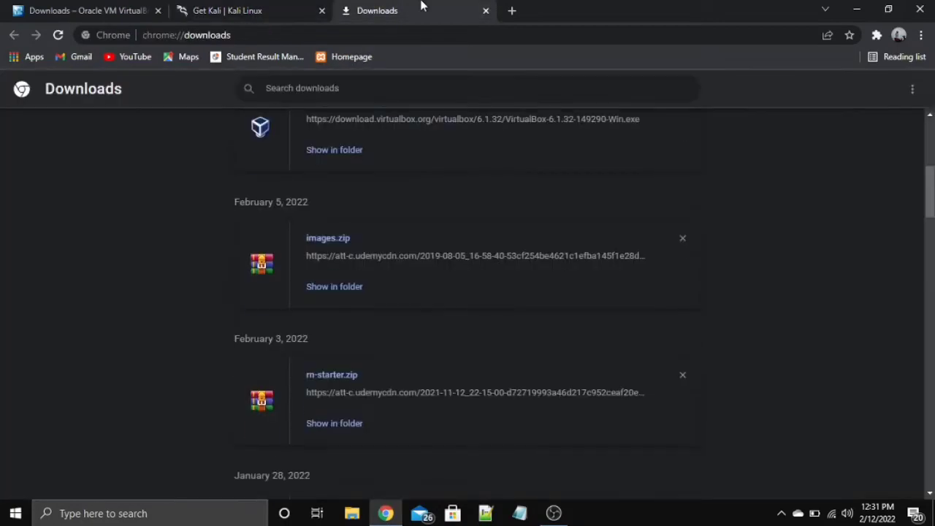
scroll(416, 230, up, 5)
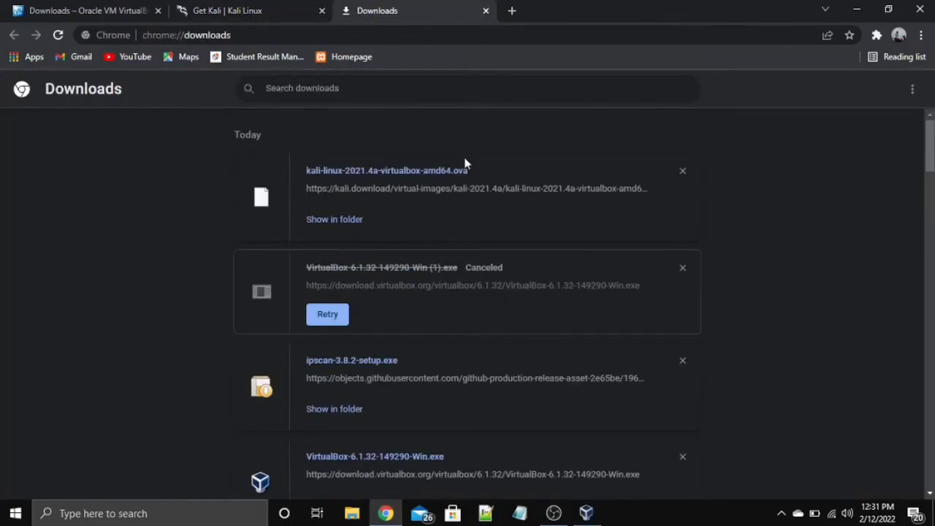
click(353, 221)
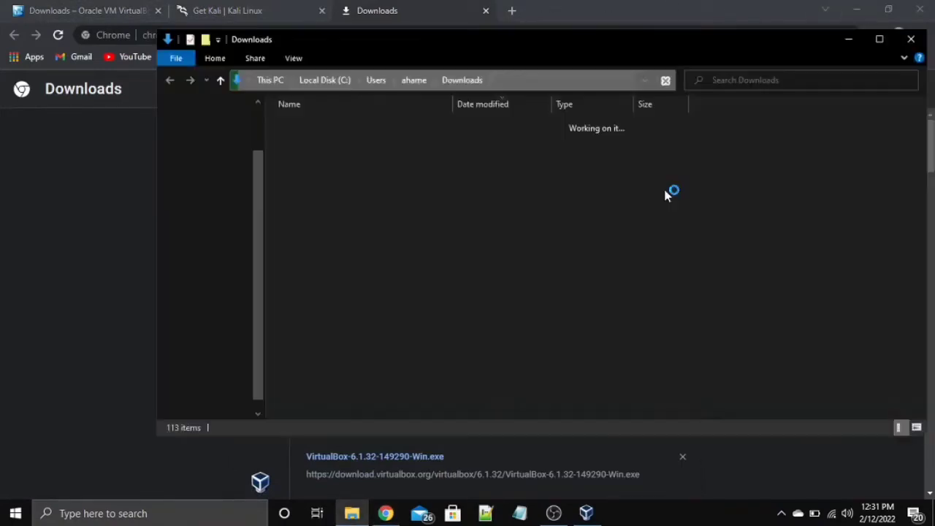
click(861, 11)
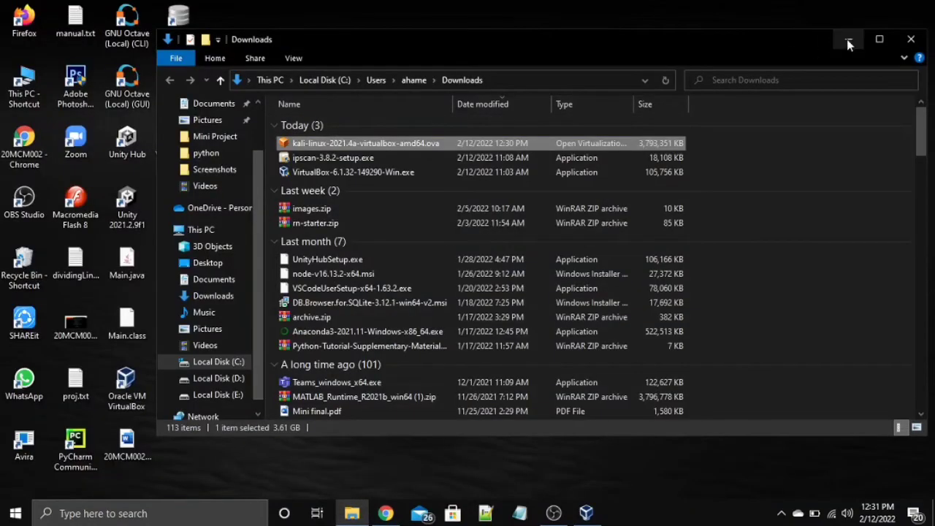
click(848, 41)
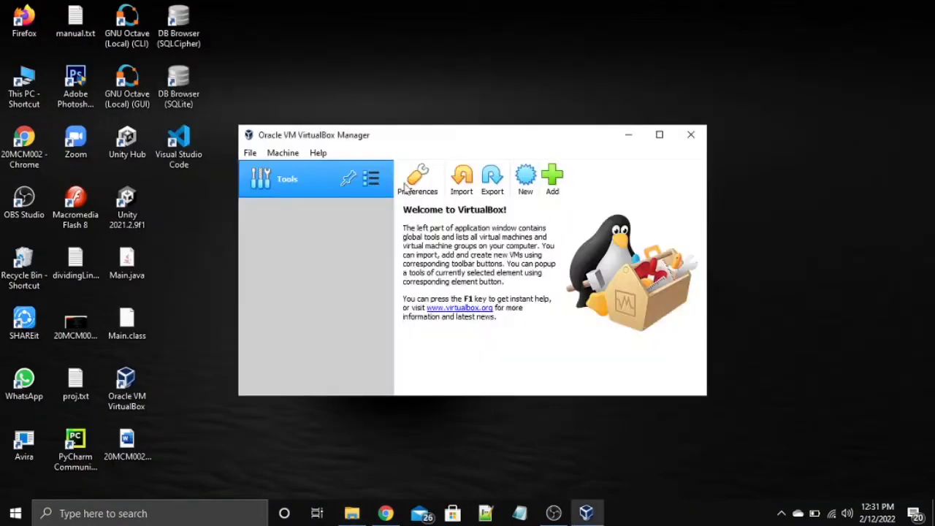
Step: In the Import wizard, keep Local File System and choose kali-linux-2021.4a-virtualbox-amd64.ova from Downloads
click(467, 194)
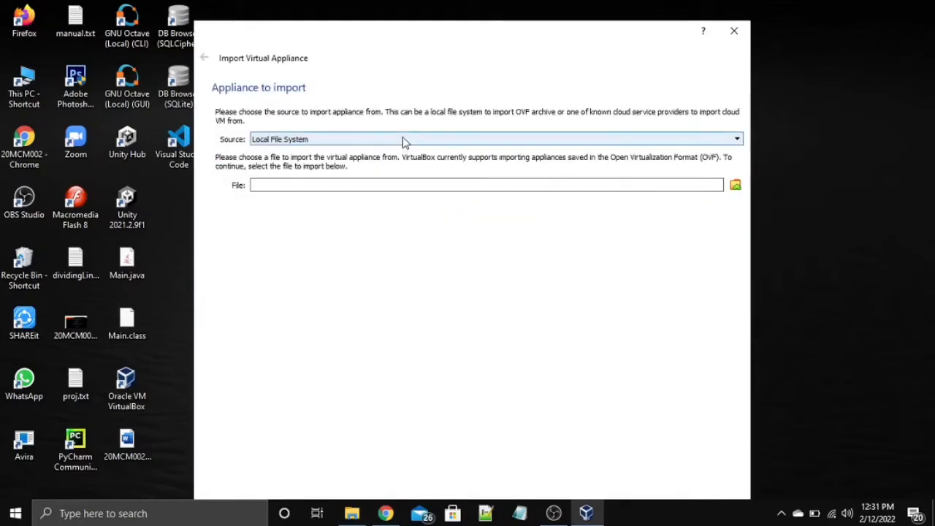
click(404, 140)
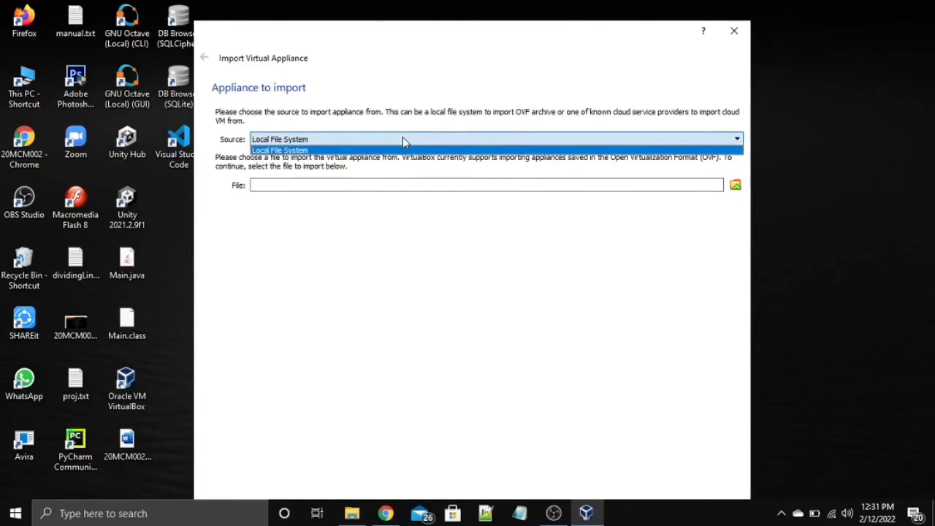
click(455, 148)
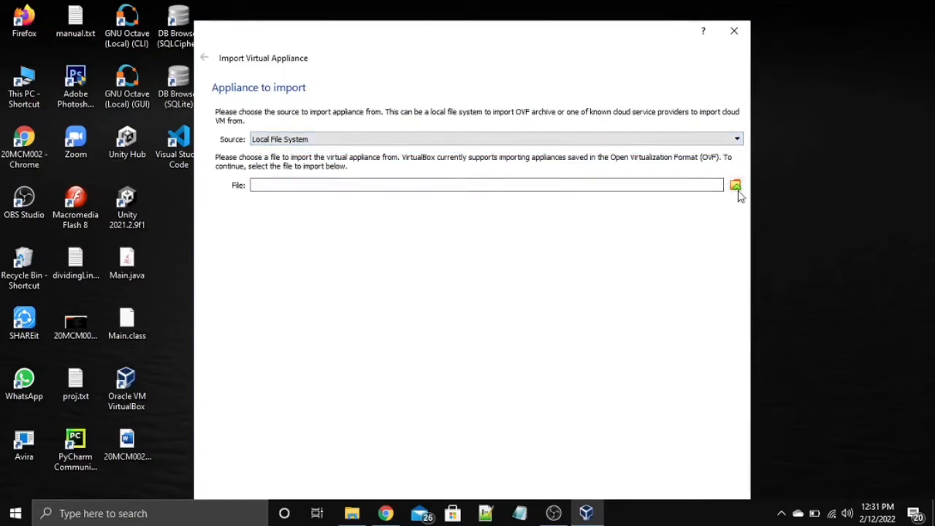
click(736, 186)
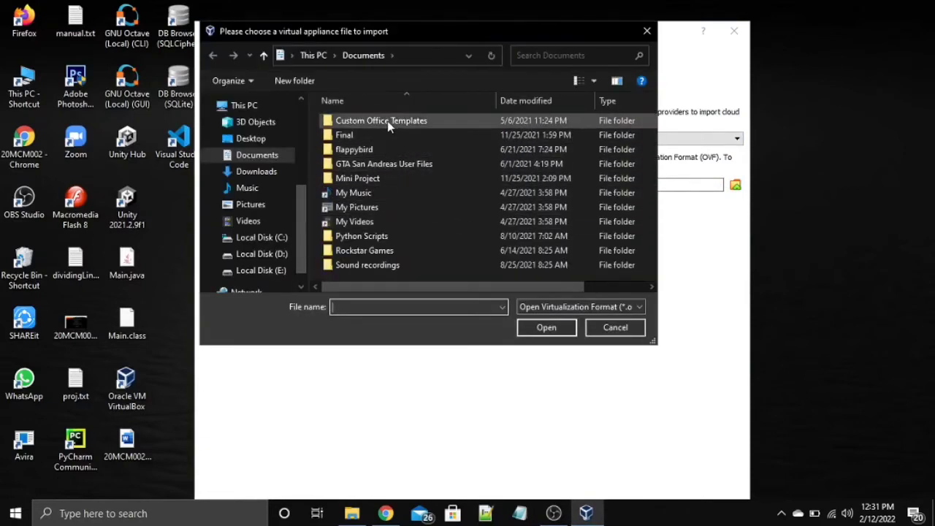
click(275, 181)
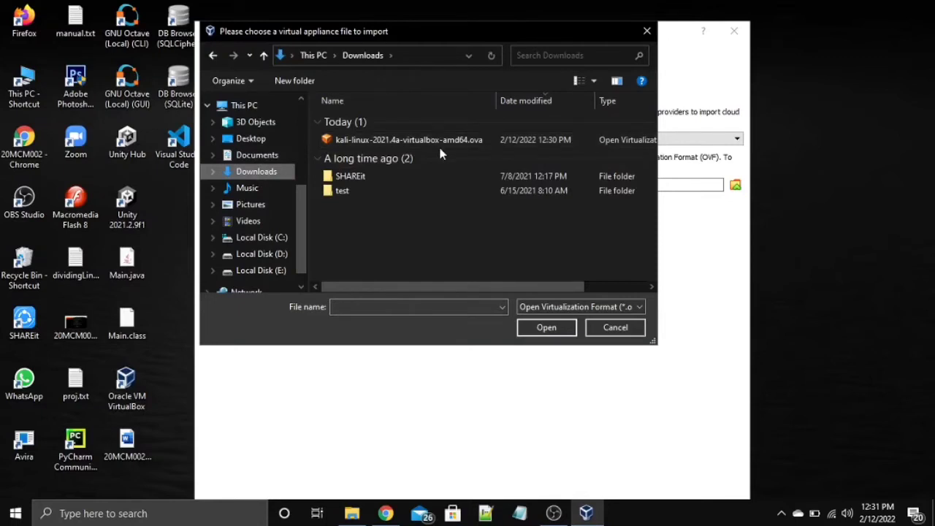
click(443, 142)
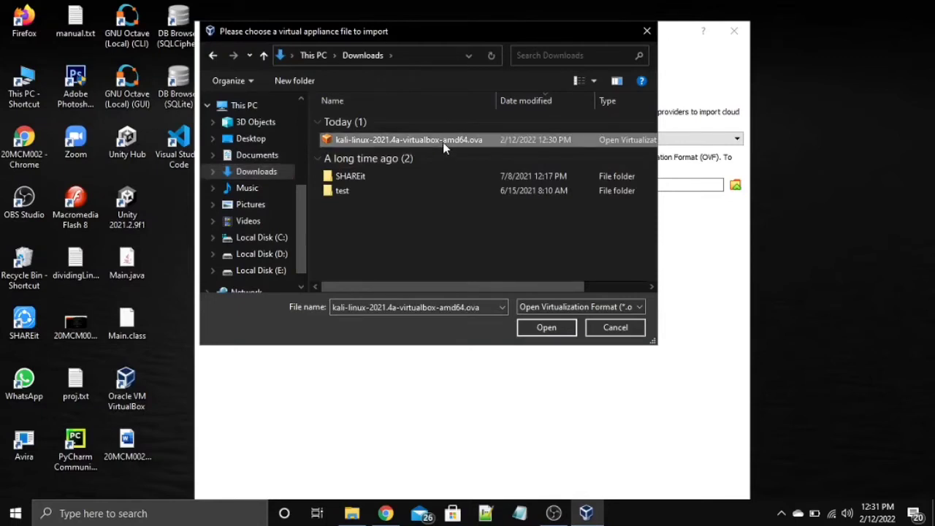
click(560, 327)
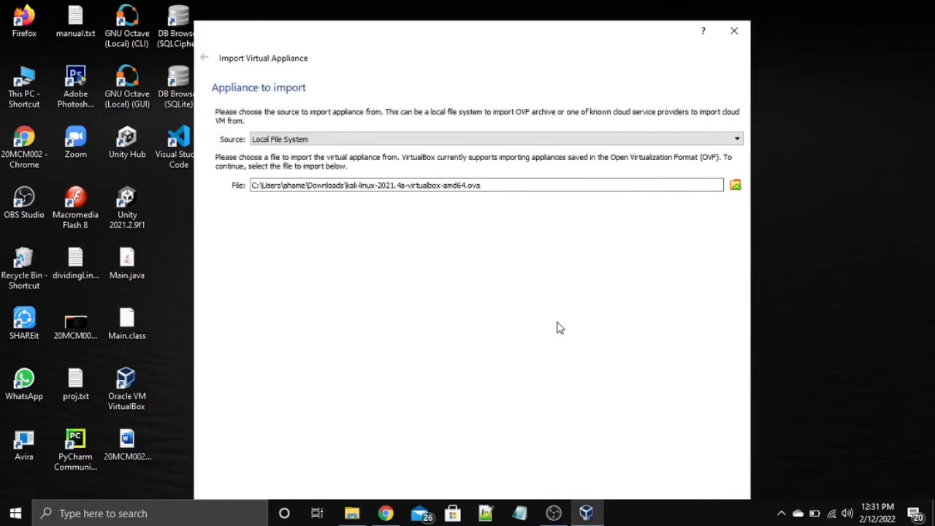
Step: Import the Kali appliance with its suggested settings and agree to the software licence
drag(587, 47, 579, 6)
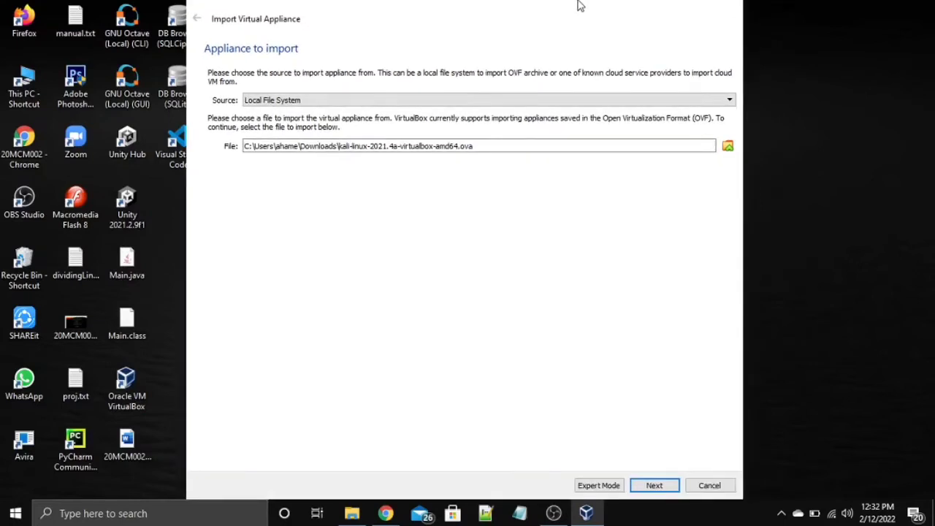
click(655, 486)
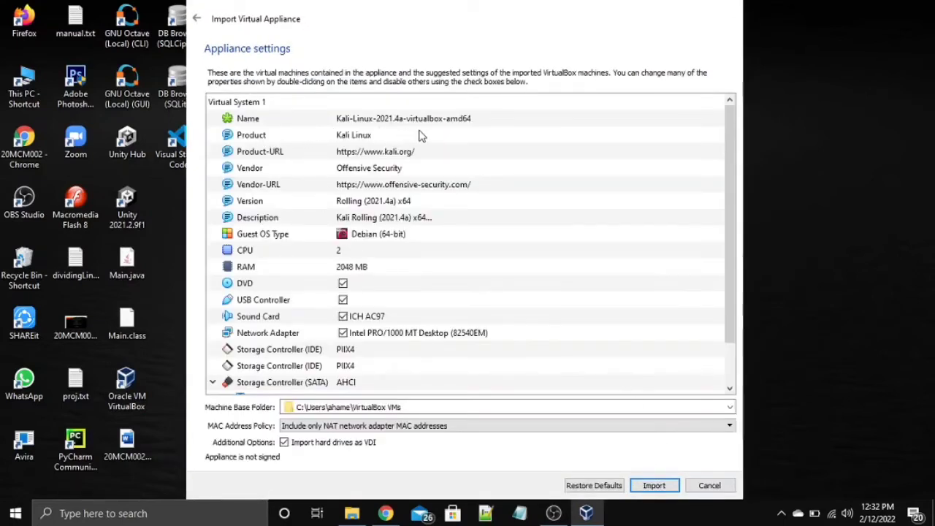
click(655, 486)
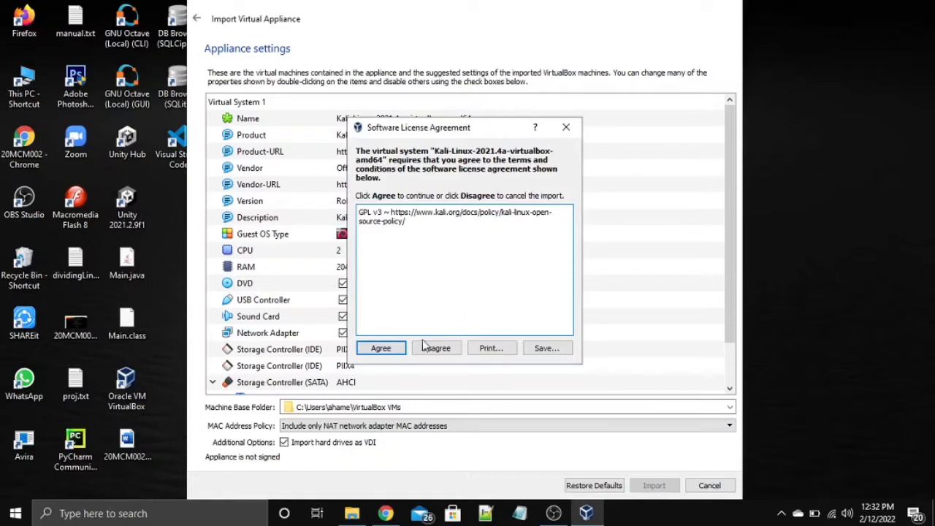
click(389, 350)
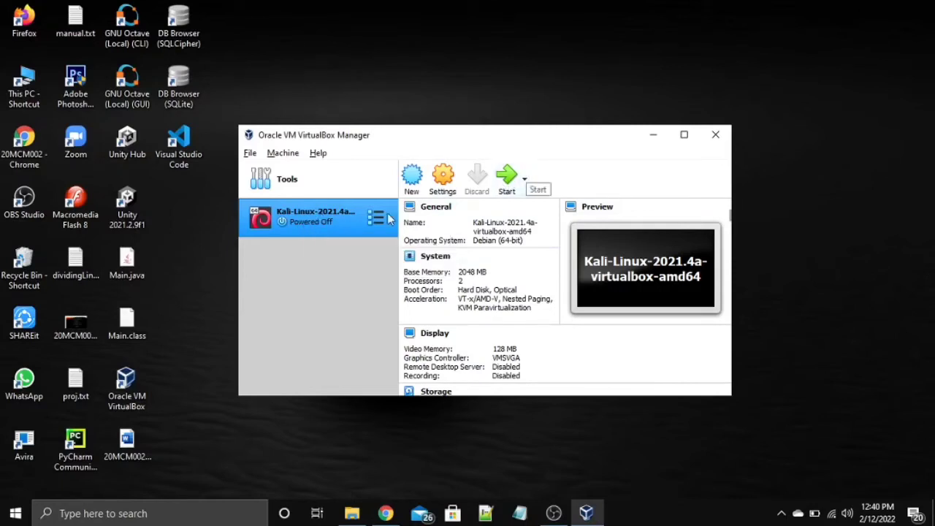
Step: Start the Kali-Linux-2021.4a VM, reposition its window, and dismiss the input capture notice
click(510, 187)
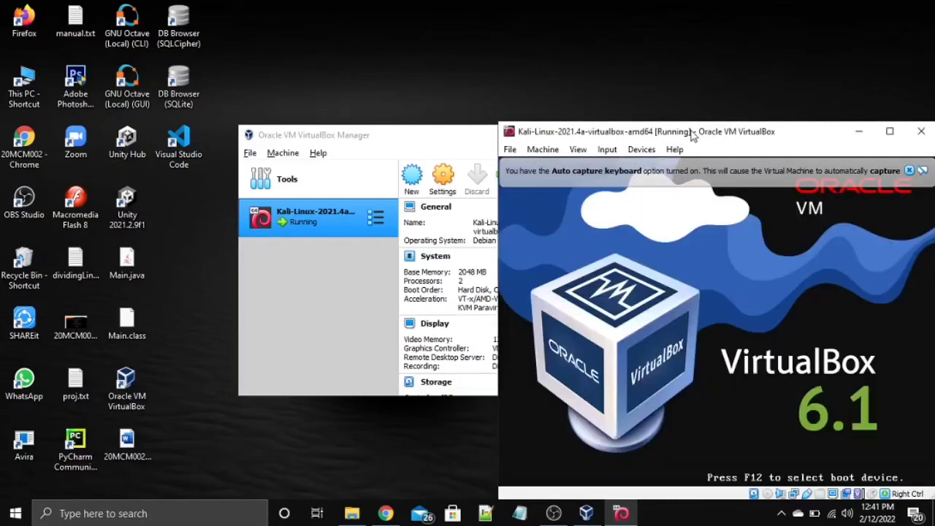
drag(695, 136, 486, 63)
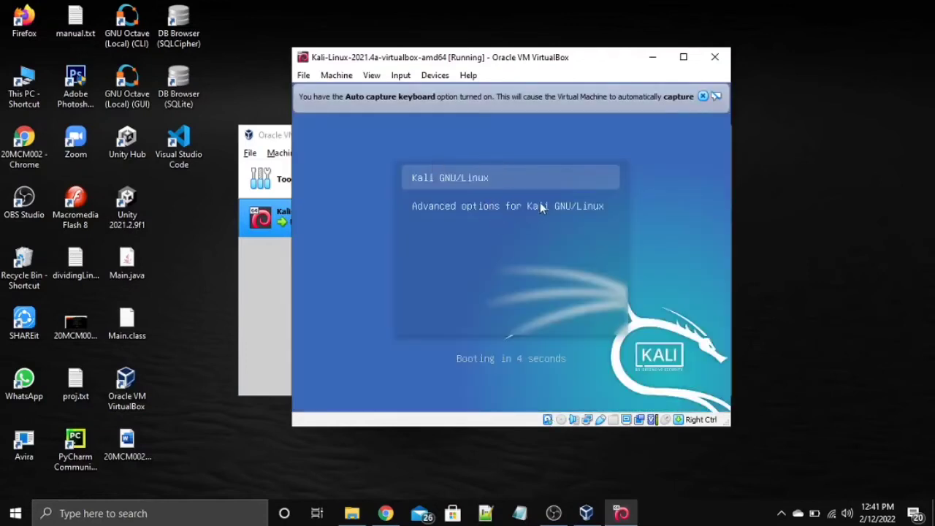
click(537, 177)
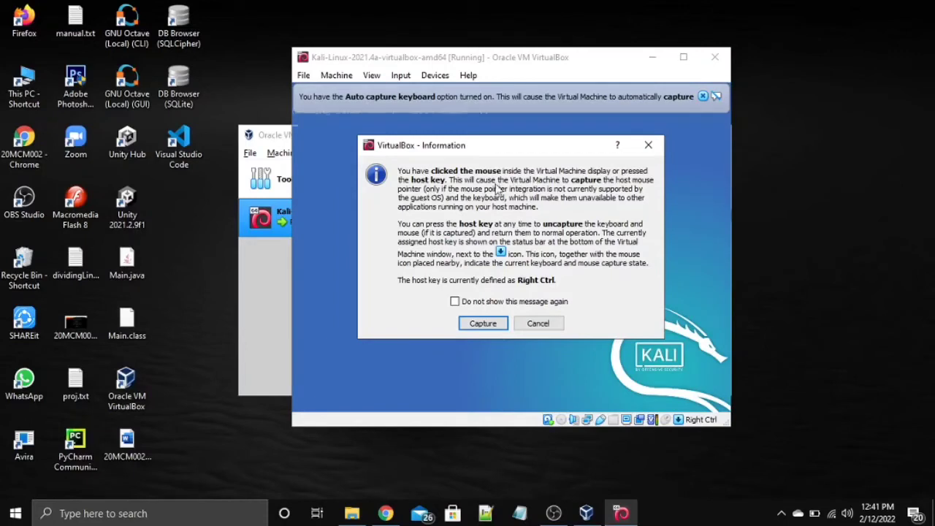
click(651, 148)
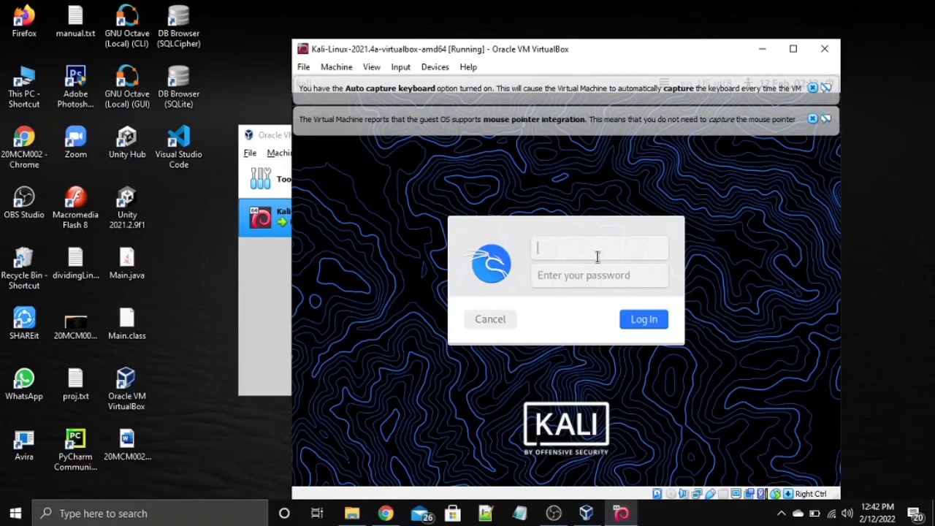
Step: Attempt to log in to Kali as root with its password, which is rejected
text(root)
click(562, 273)
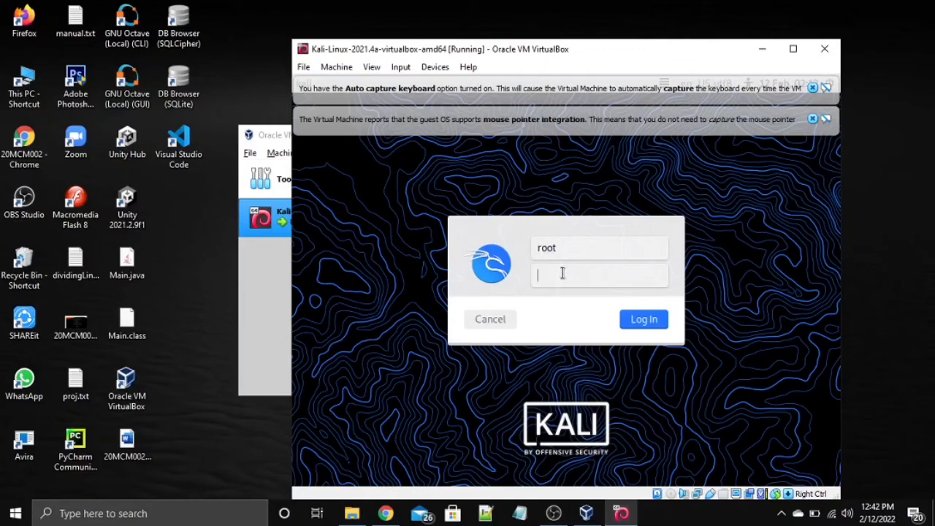
text(toor)
click(643, 325)
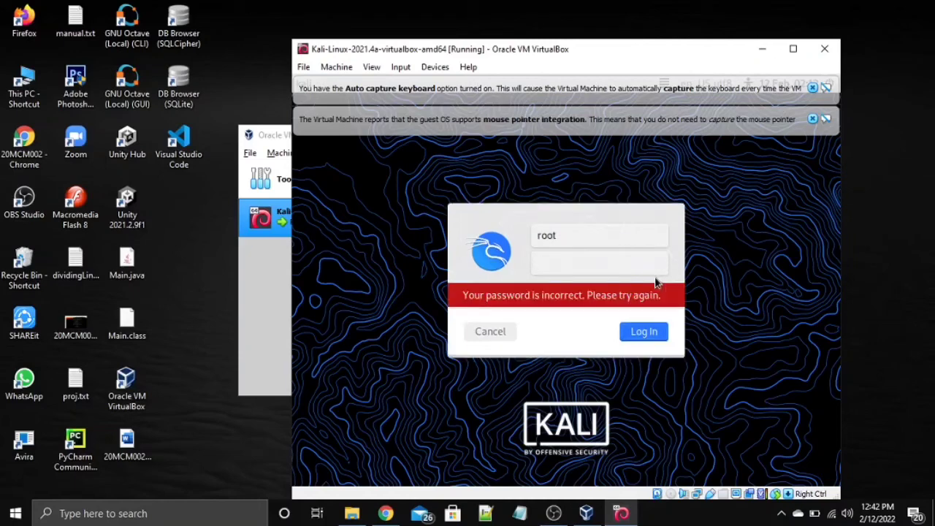
Step: Replace the username with the default kali account, enter its password, and log in
click(560, 236)
double_click(561, 236)
text(kali)
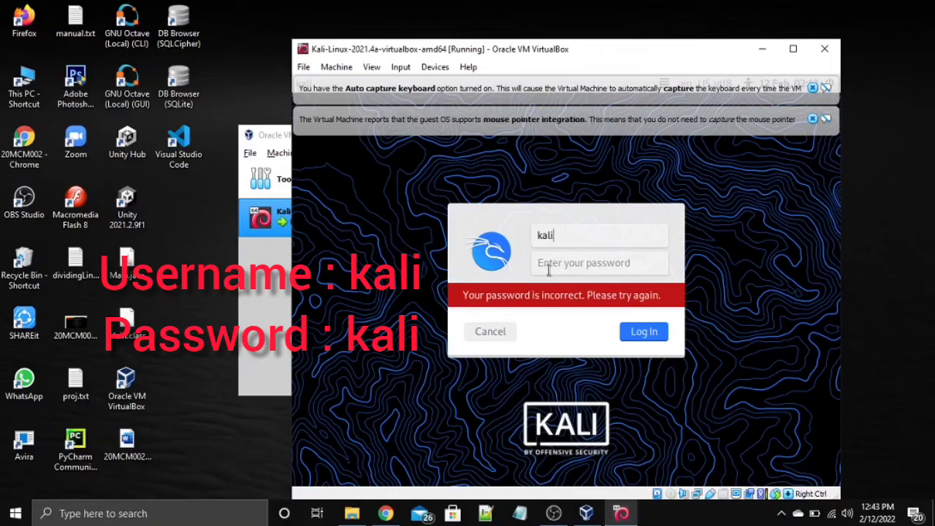
click(548, 266)
text(ka)
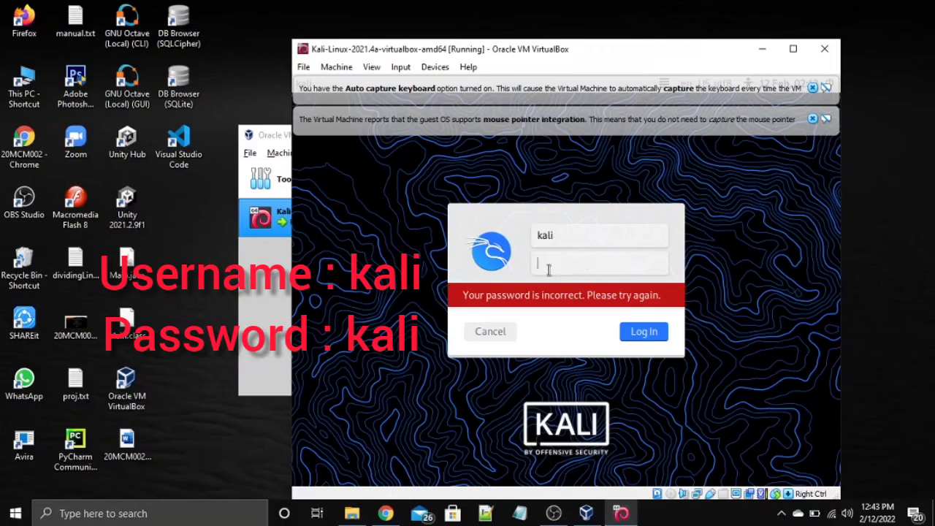
key(Return)
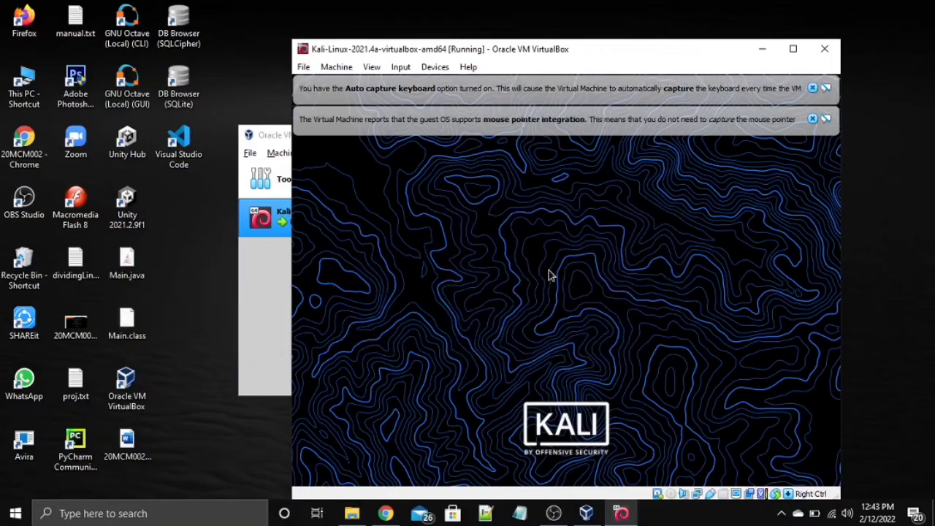
Step: Reposition the VM window and dismiss the mouse integration and keyboard auto-capture notices
drag(668, 57, 571, 24)
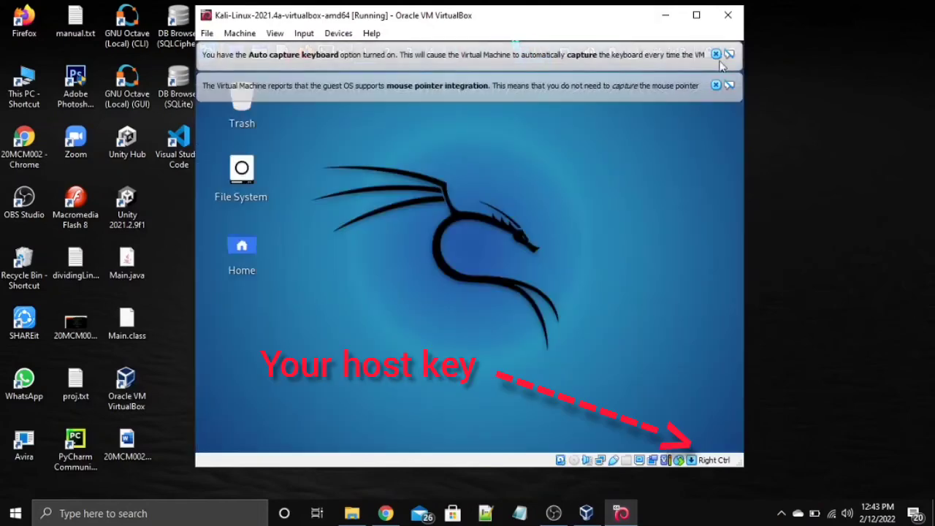
click(716, 85)
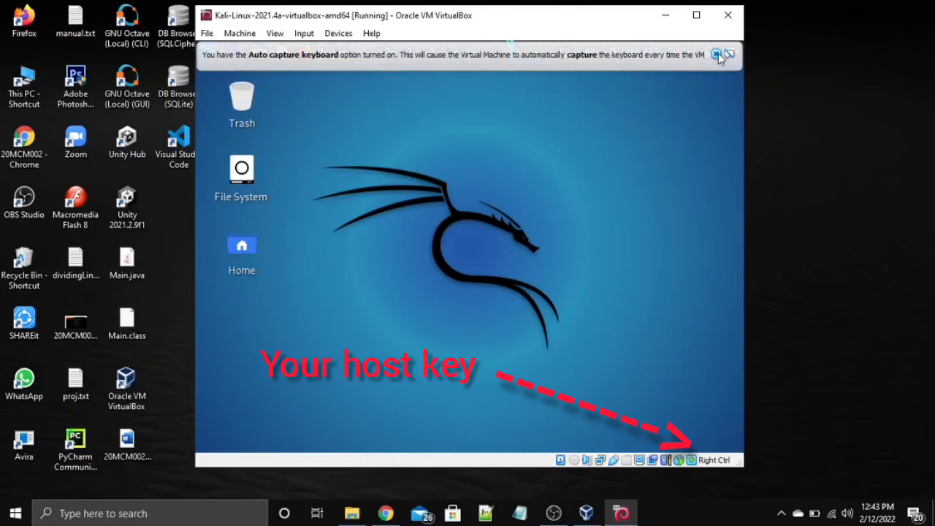
click(716, 54)
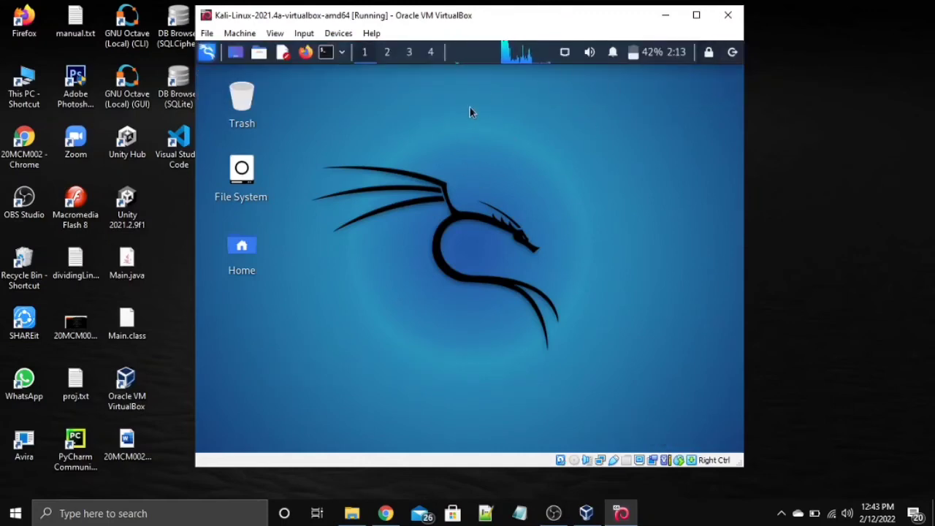
drag(471, 107, 634, 205)
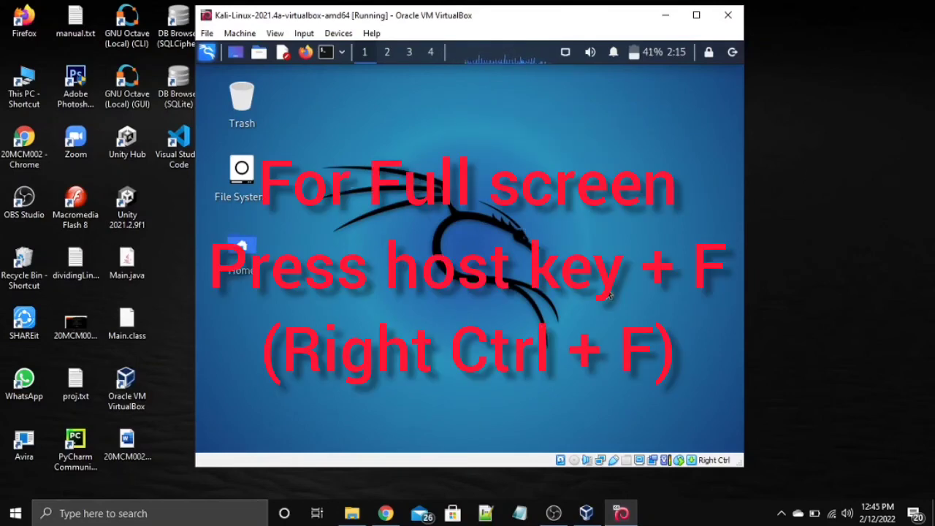
key(Control_R+f)
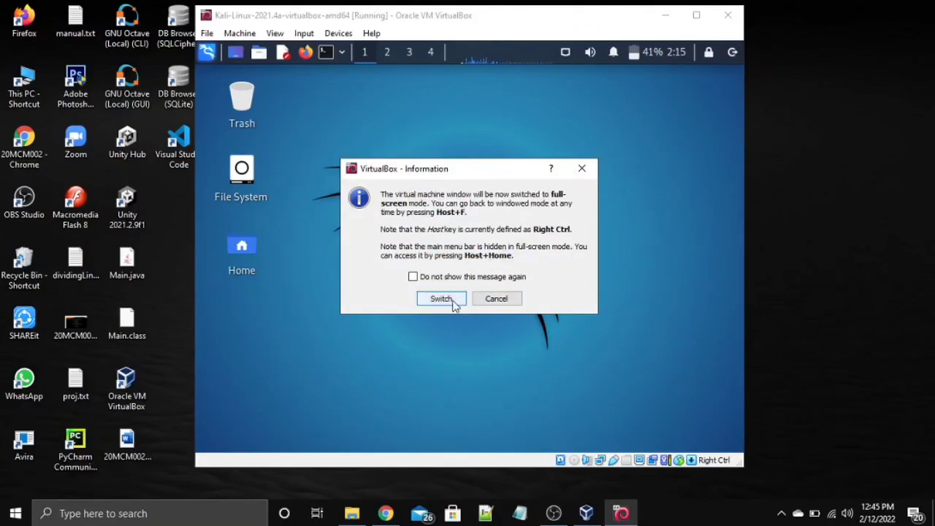
click(442, 299)
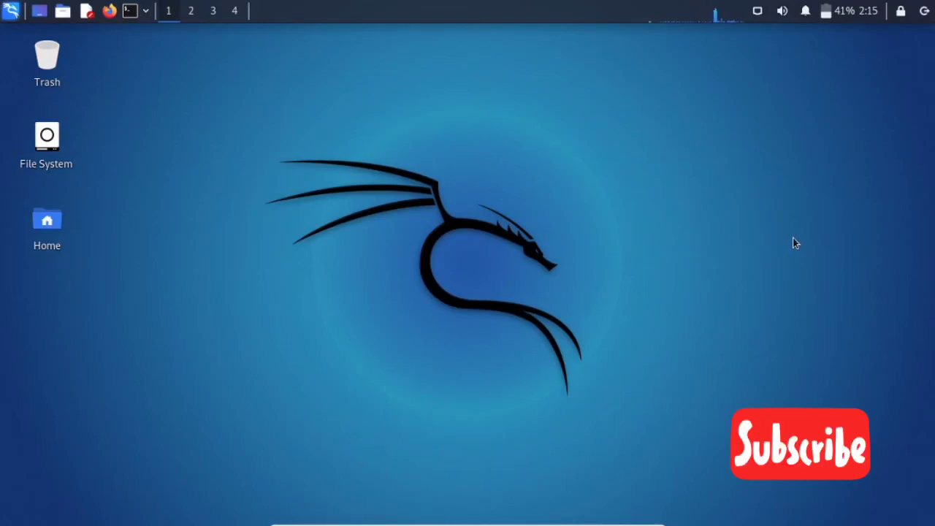
key(ctrl+f)
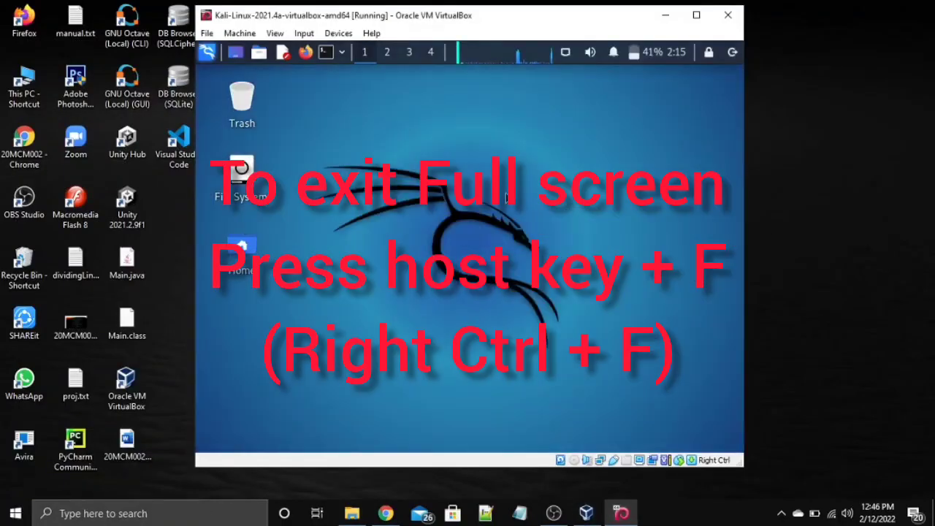